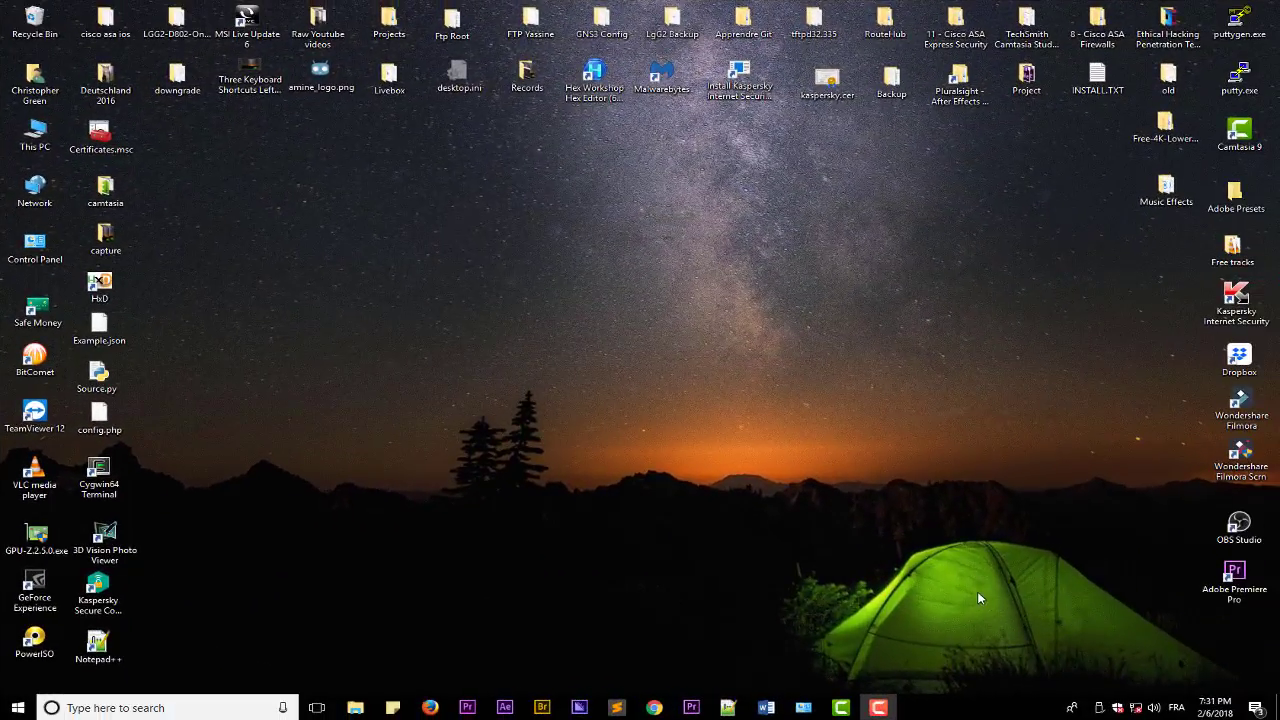
- Bring the blank Word document back up, then minimize it to reveal the desktop
{"action": "left_click", "coordinate": [766, 707]}
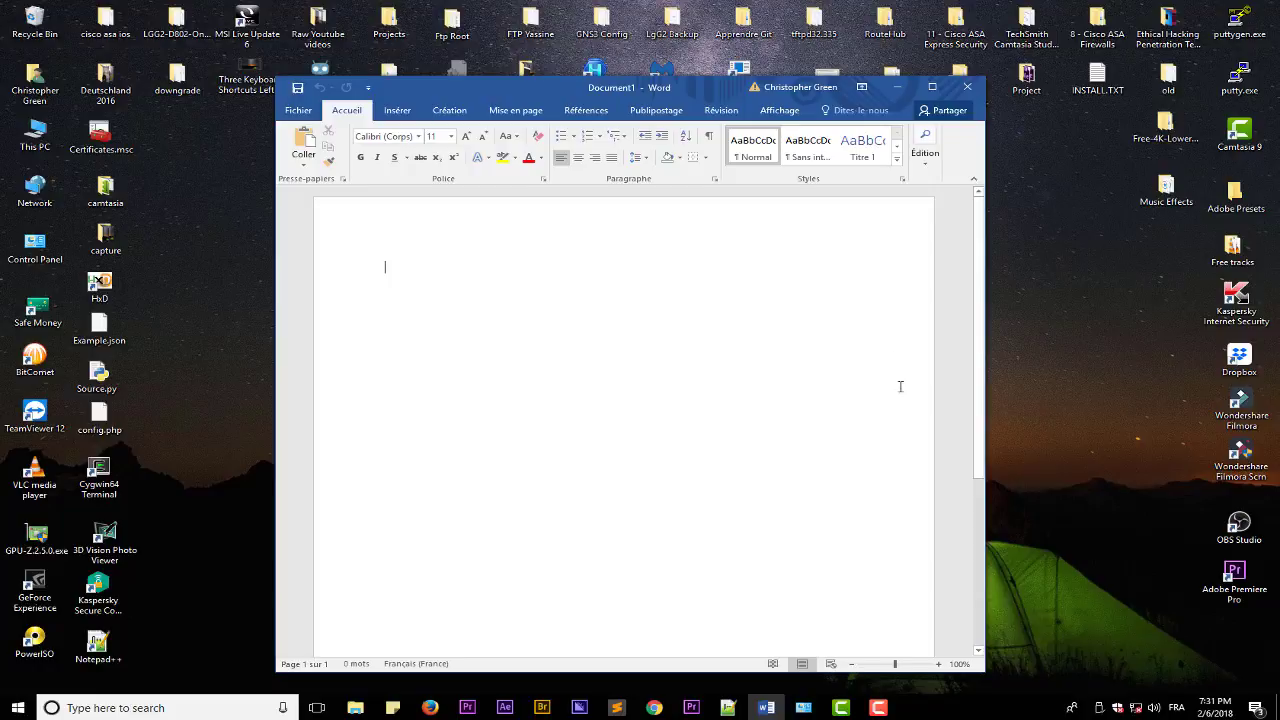
{"action": "left_click", "coordinate": [899, 87]}
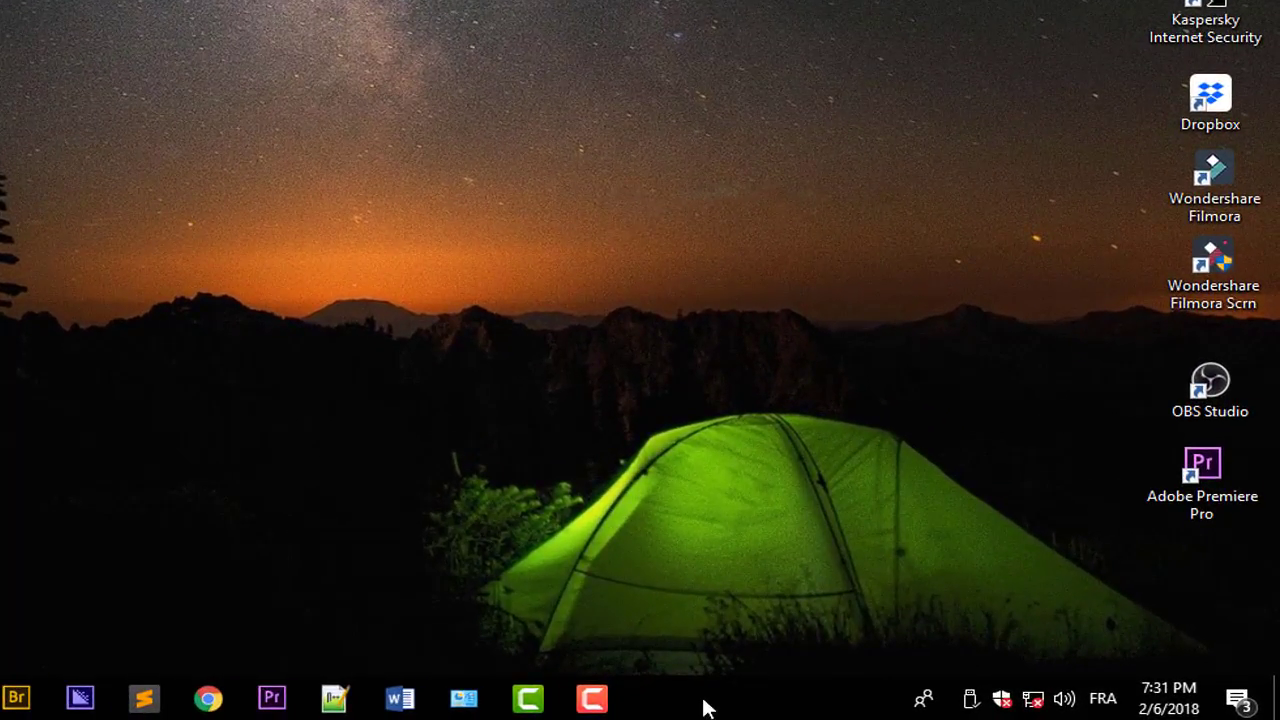
- Enable the touch keyboard button on the Windows taskbar
{"action": "right_click", "coordinate": [704, 708]}
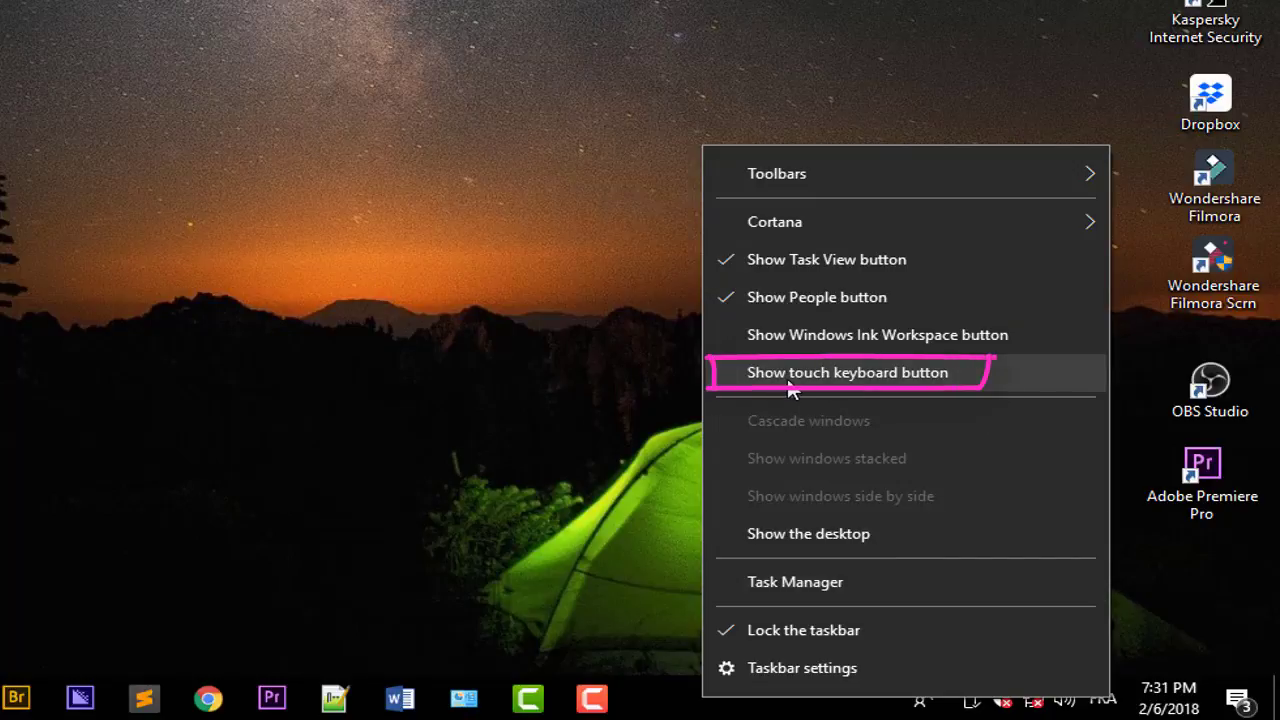
{"action": "left_click", "coordinate": [884, 380]}
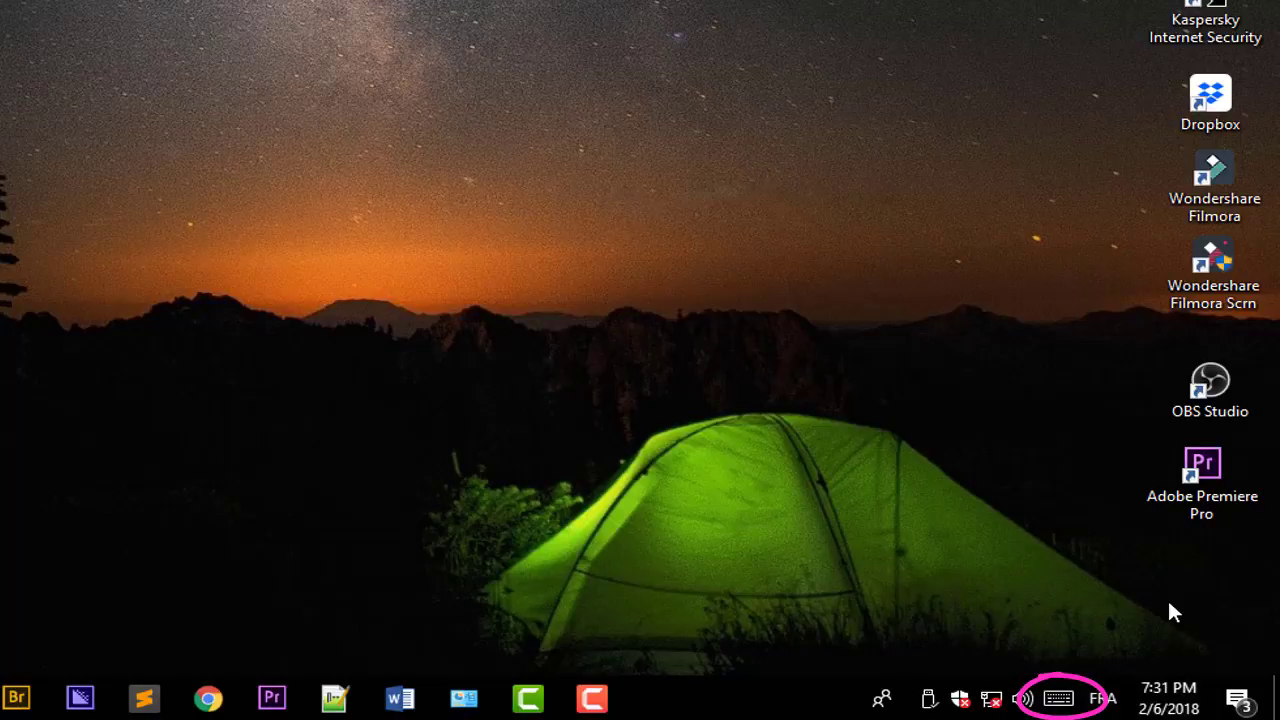
- Open the French AZERTY touch keyboard, then restore Word and move its window slightly higher
{"action": "left_click", "coordinate": [1064, 699]}
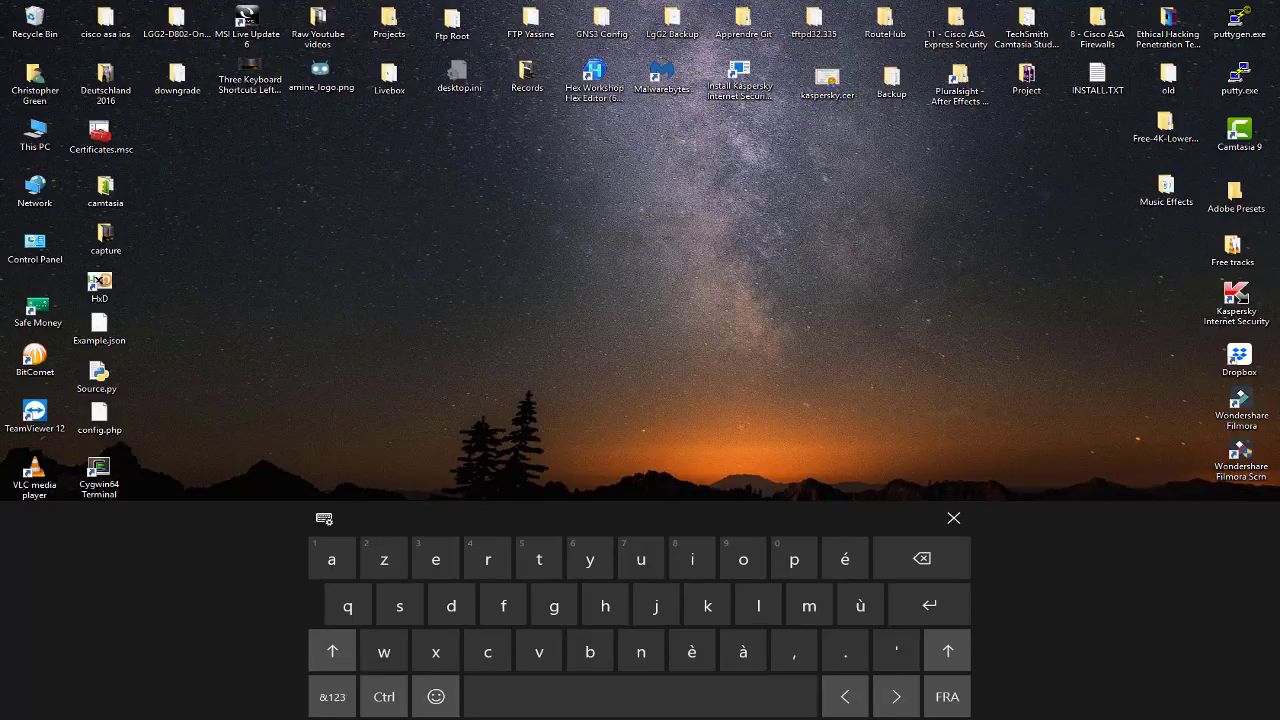
{"action": "key", "text": "super"}
{"action": "left_click", "coordinate": [766, 707]}
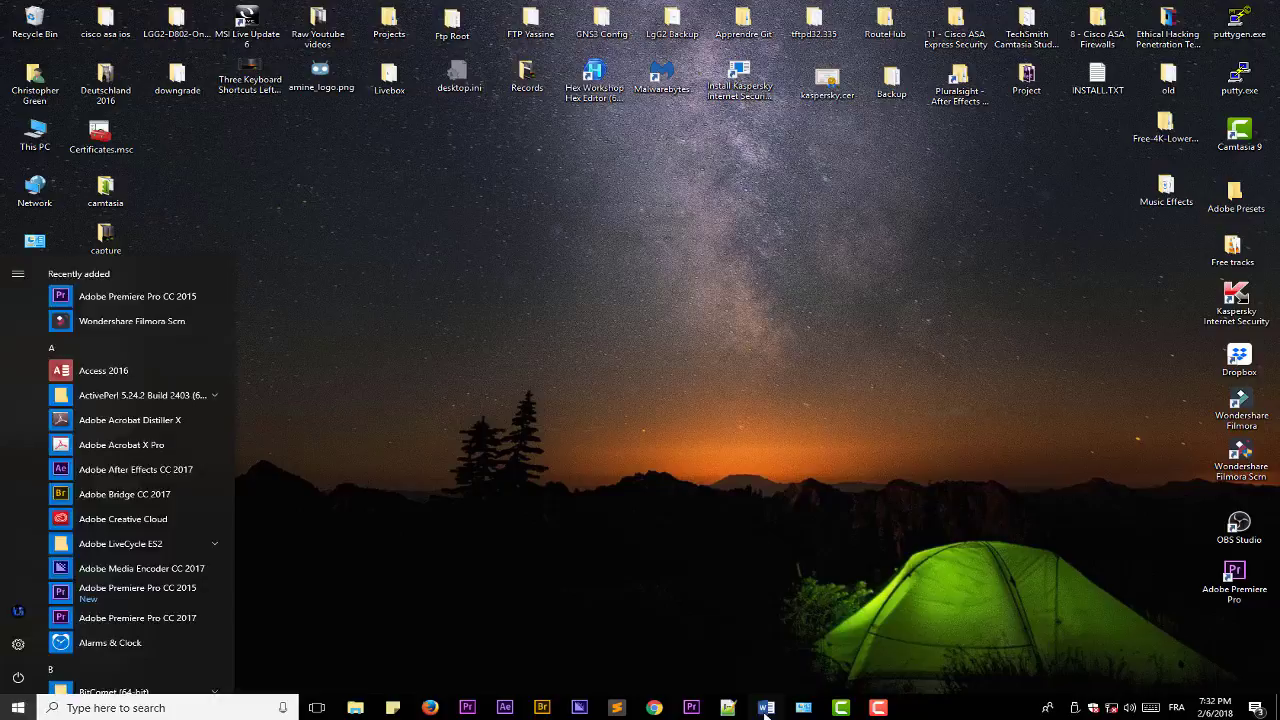
{"action": "left_click_drag", "start_coordinate": [694, 86], "coordinate": [703, 54]}
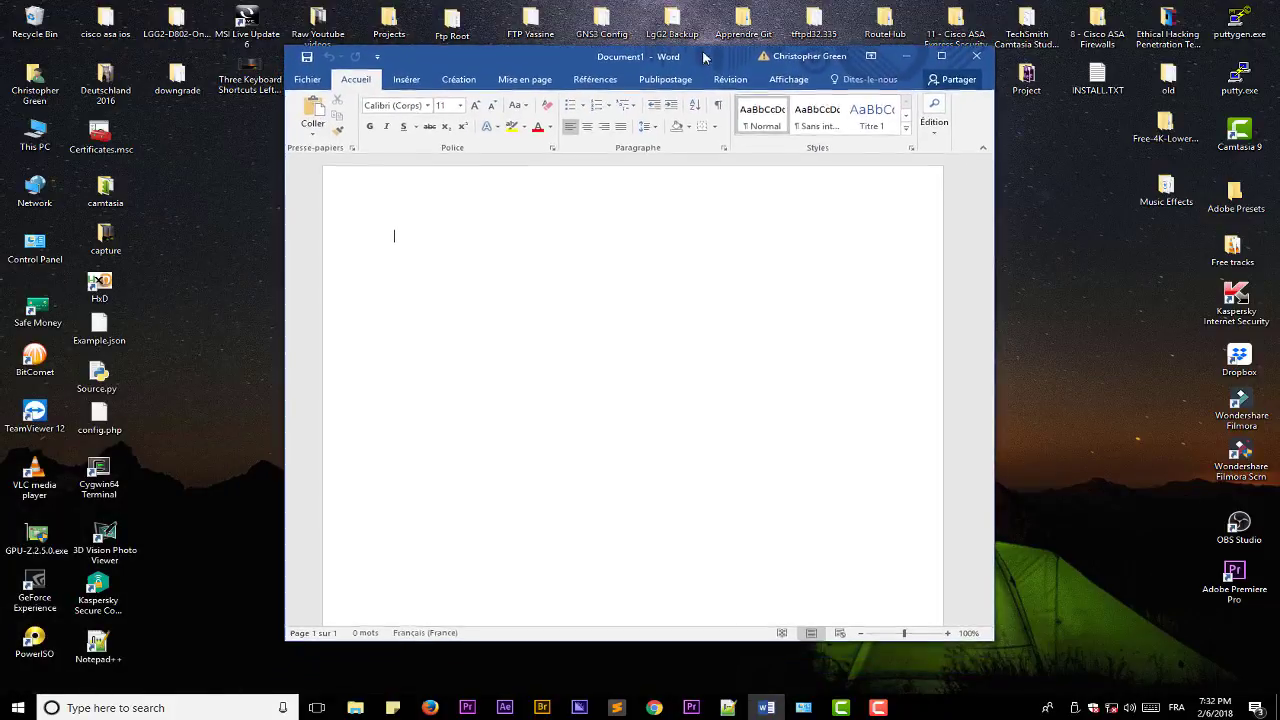
- Insert a :( sad face and a :) smiley from the touch keyboard's emoticon set
{"action": "left_click", "coordinate": [1157, 710]}
{"action": "left_click", "coordinate": [1157, 710]}
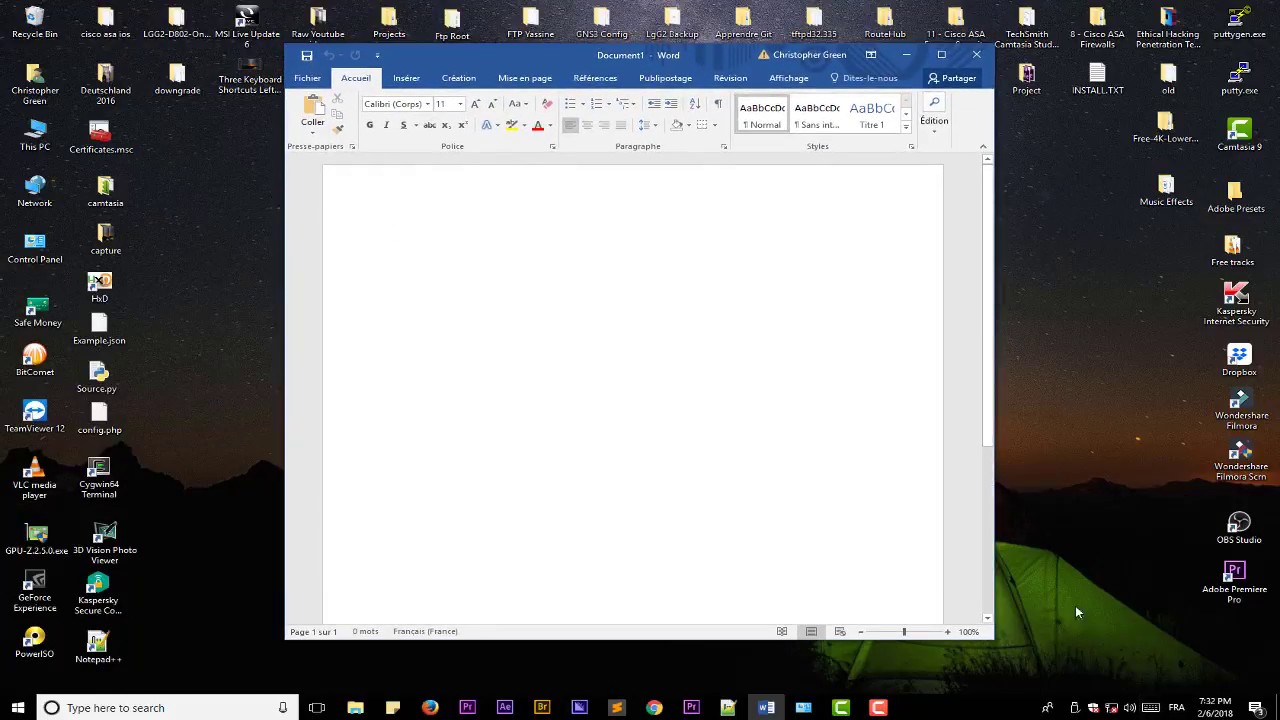
{"action": "left_click", "coordinate": [1152, 710]}
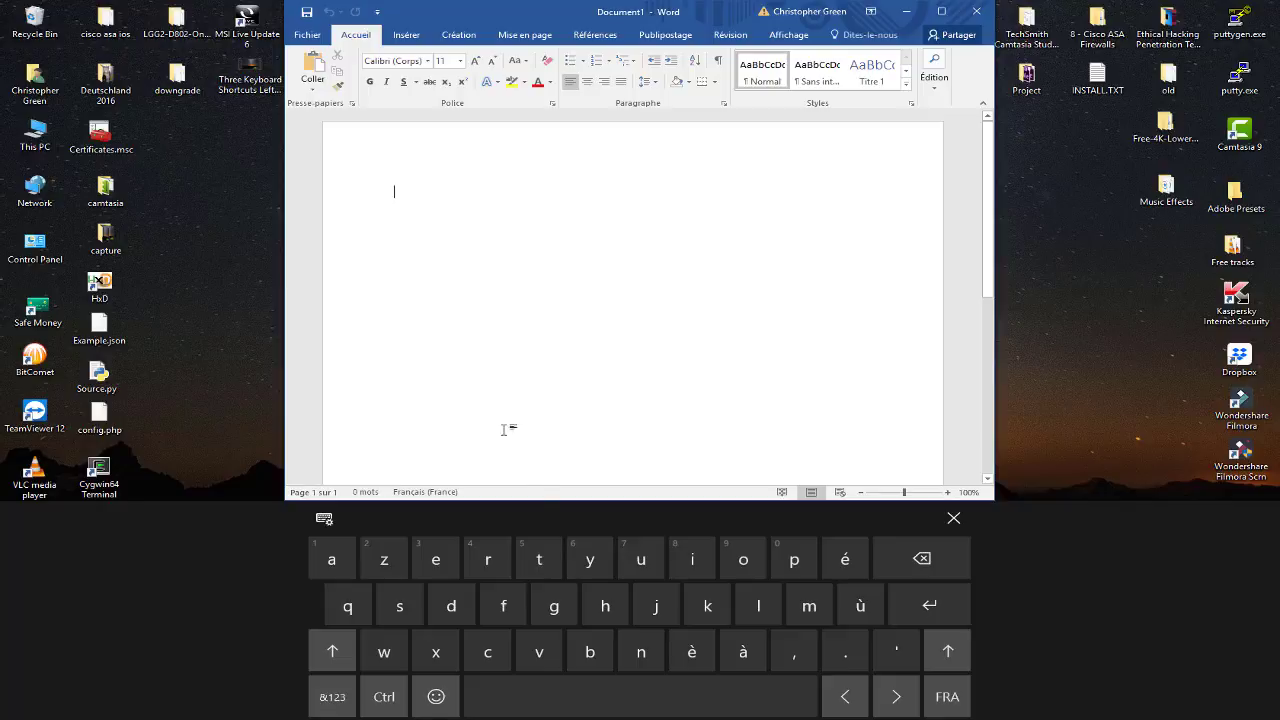
{"action": "left_click", "coordinate": [440, 697]}
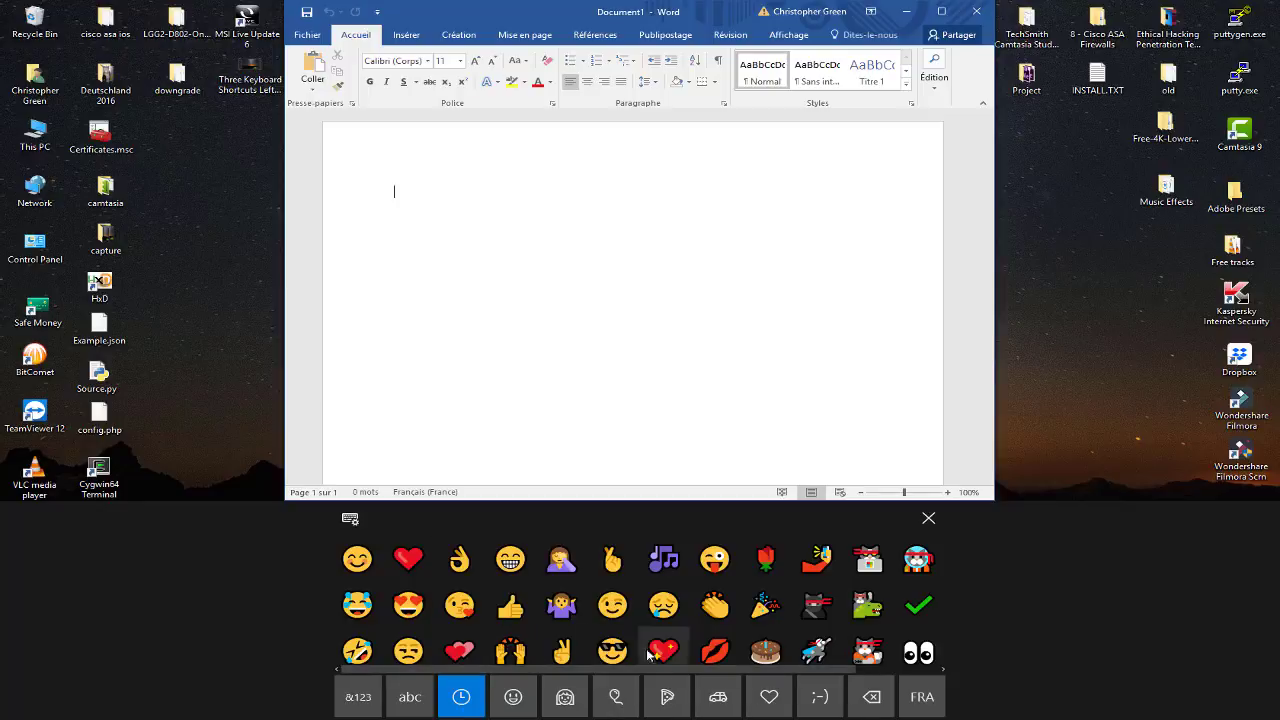
{"action": "left_click", "coordinate": [816, 697]}
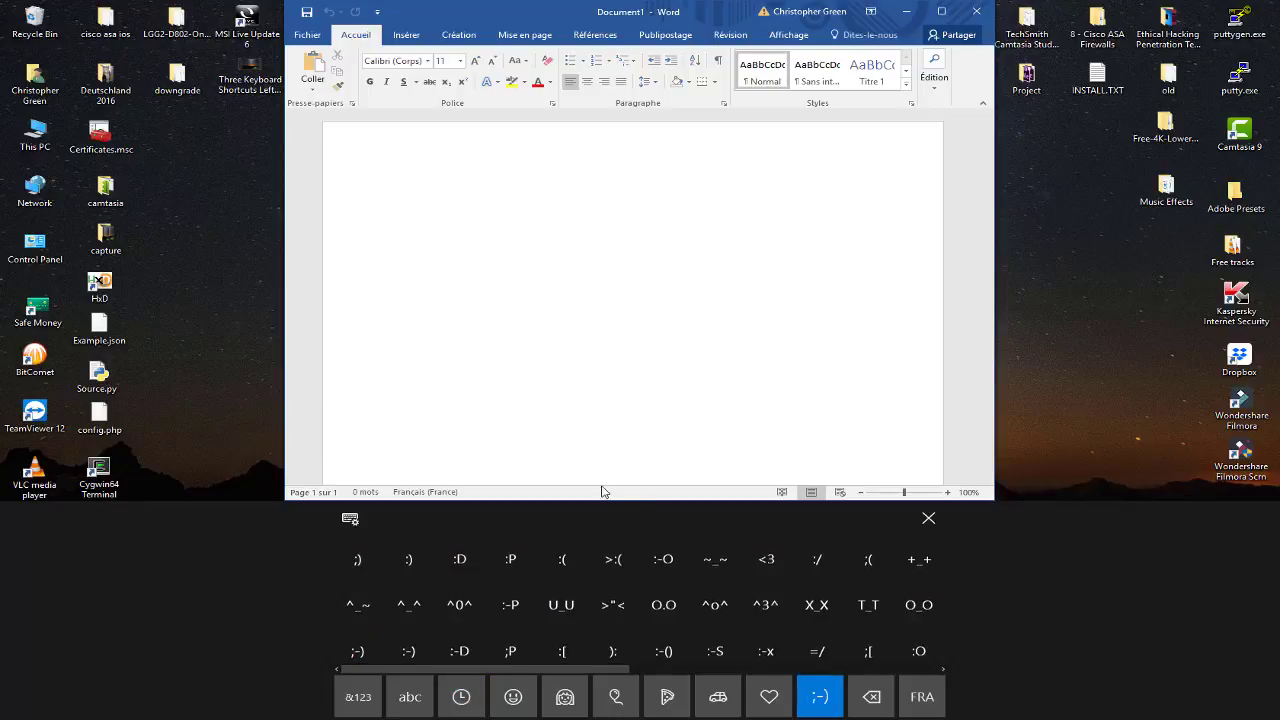
{"action": "left_click", "coordinate": [566, 564]}
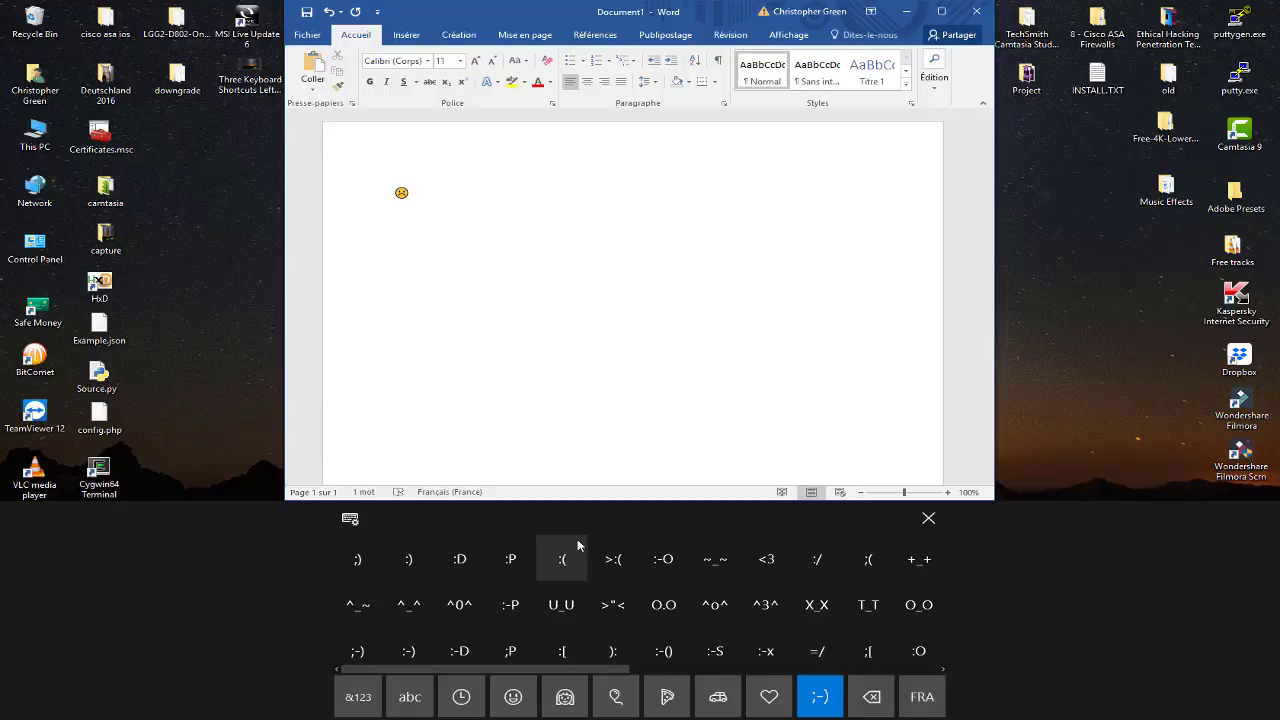
{"action": "left_click", "coordinate": [410, 560]}
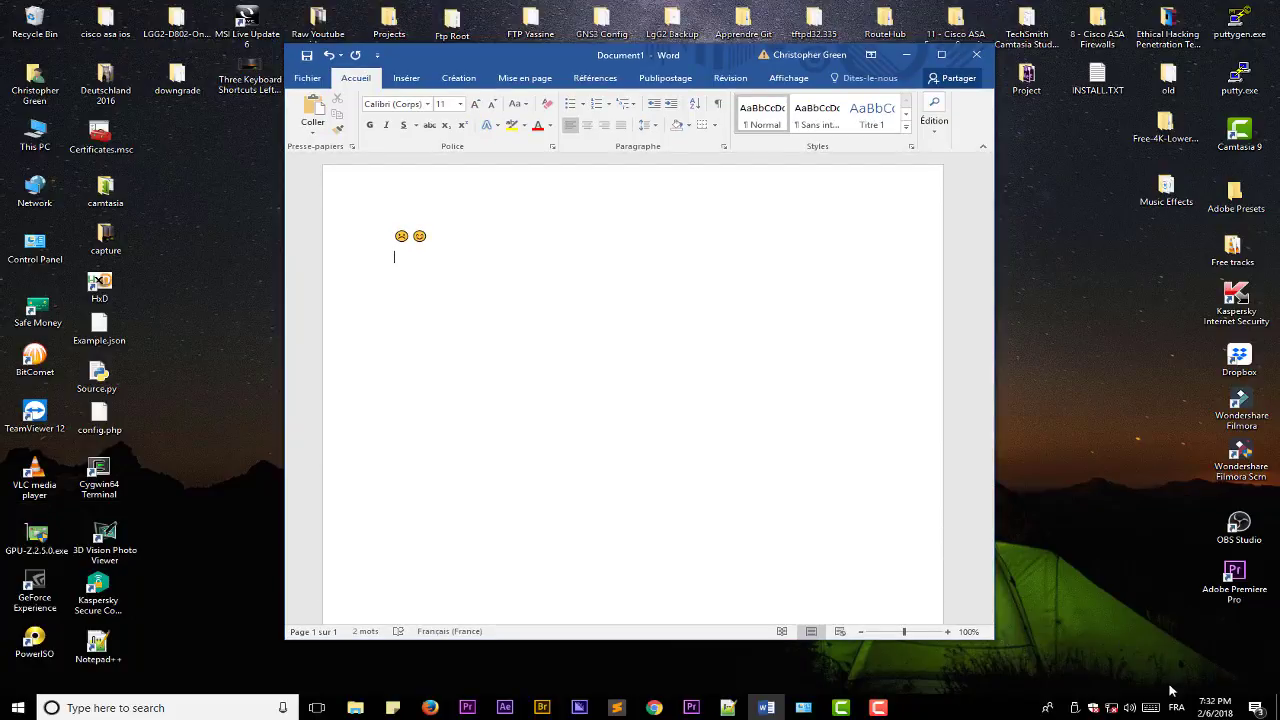
{"action": "left_click", "coordinate": [1150, 708]}
{"action": "left_click", "coordinate": [434, 696]}
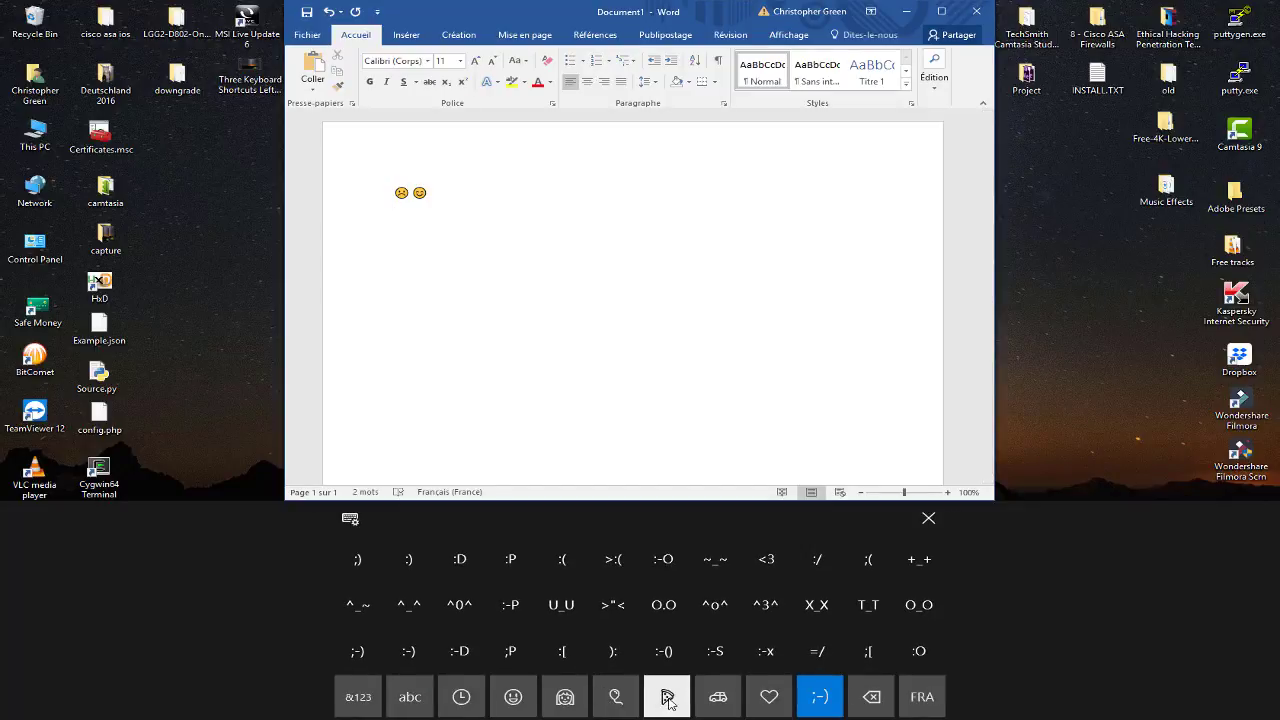
- From the food emoji category, add strawberry, avocado, sunflower, tree and watermelon on line two
{"action": "left_click", "coordinate": [668, 700]}
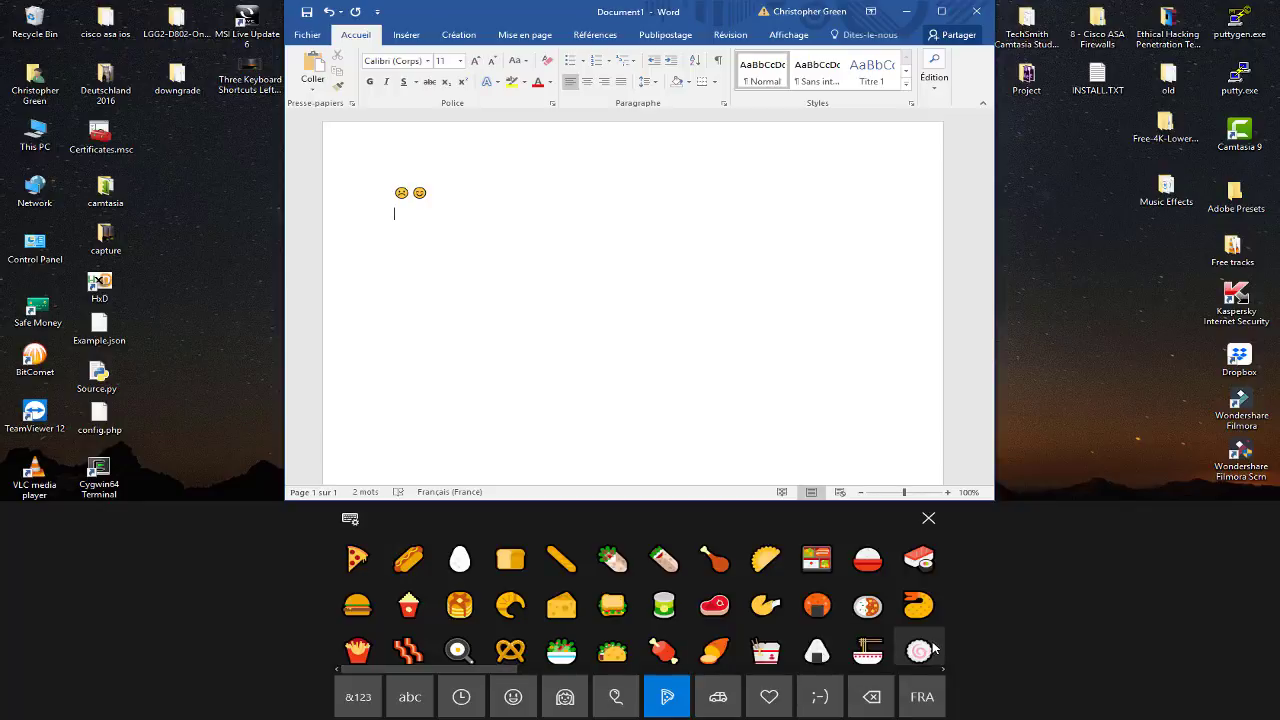
{"action": "left_click_drag", "start_coordinate": [483, 669], "coordinate": [864, 673]}
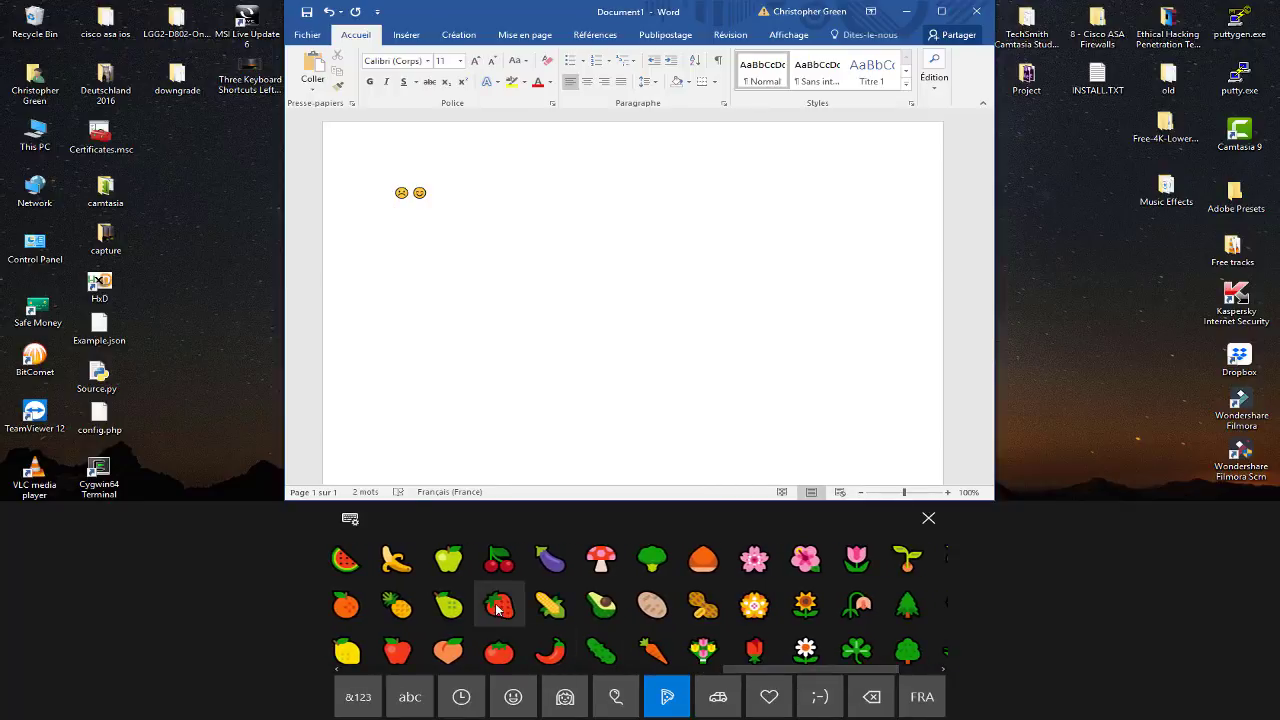
{"action": "left_click", "coordinate": [499, 604]}
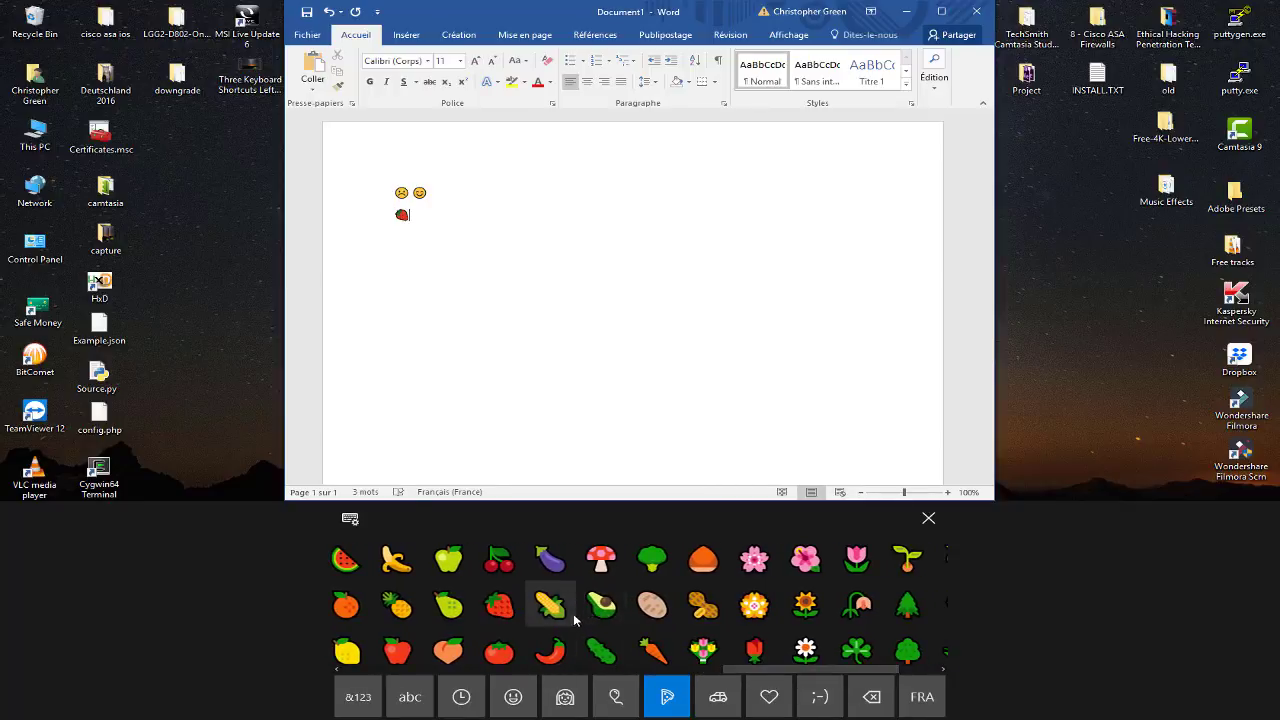
{"action": "left_click", "coordinate": [608, 608]}
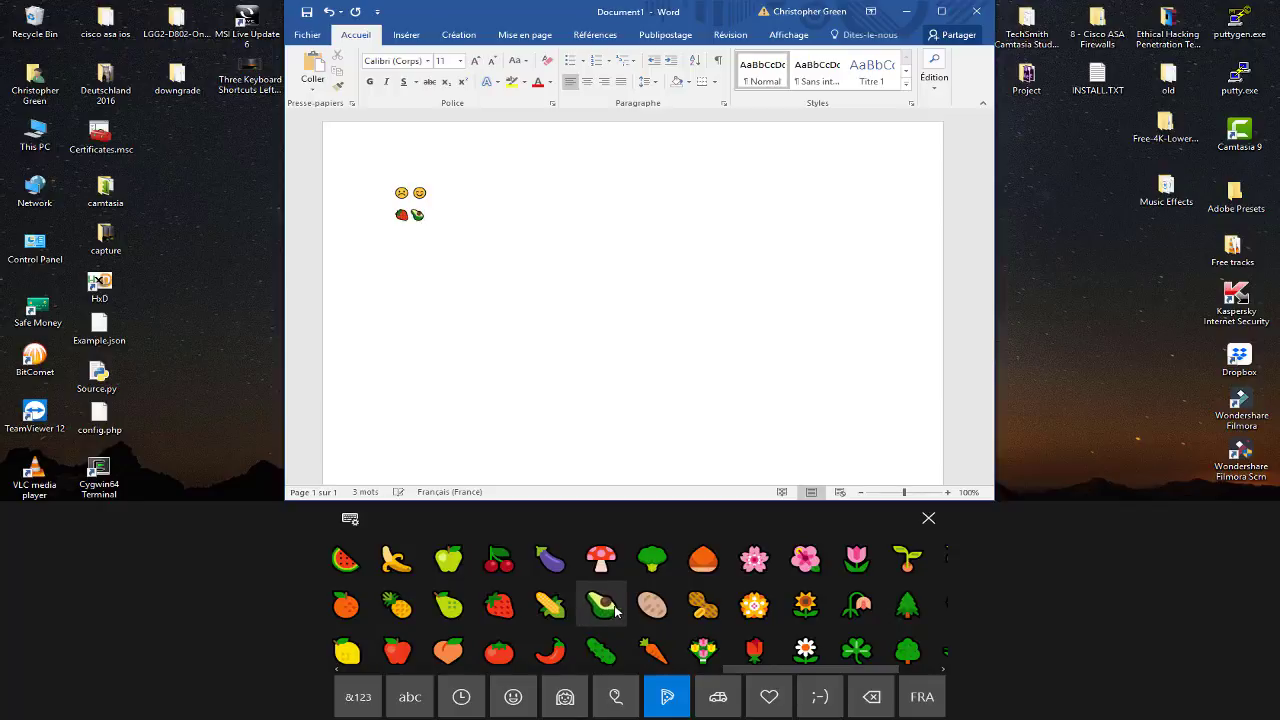
{"action": "left_click", "coordinate": [805, 608]}
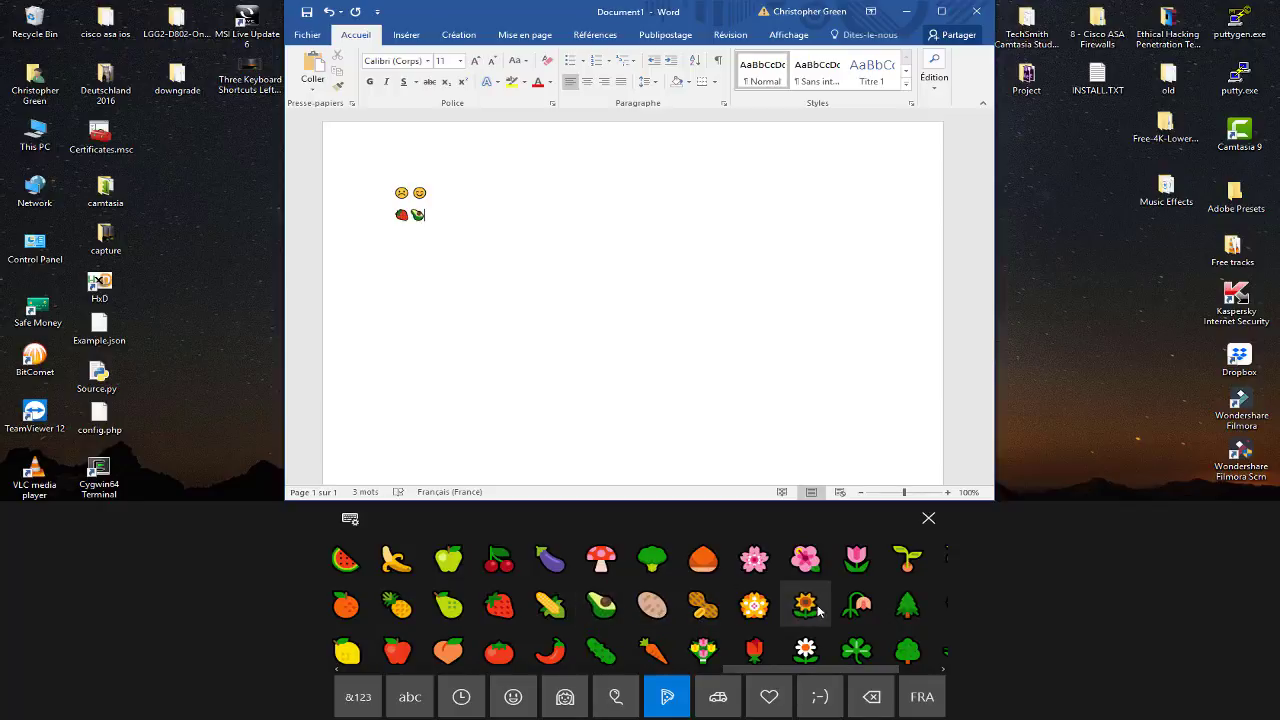
{"action": "left_click", "coordinate": [907, 615]}
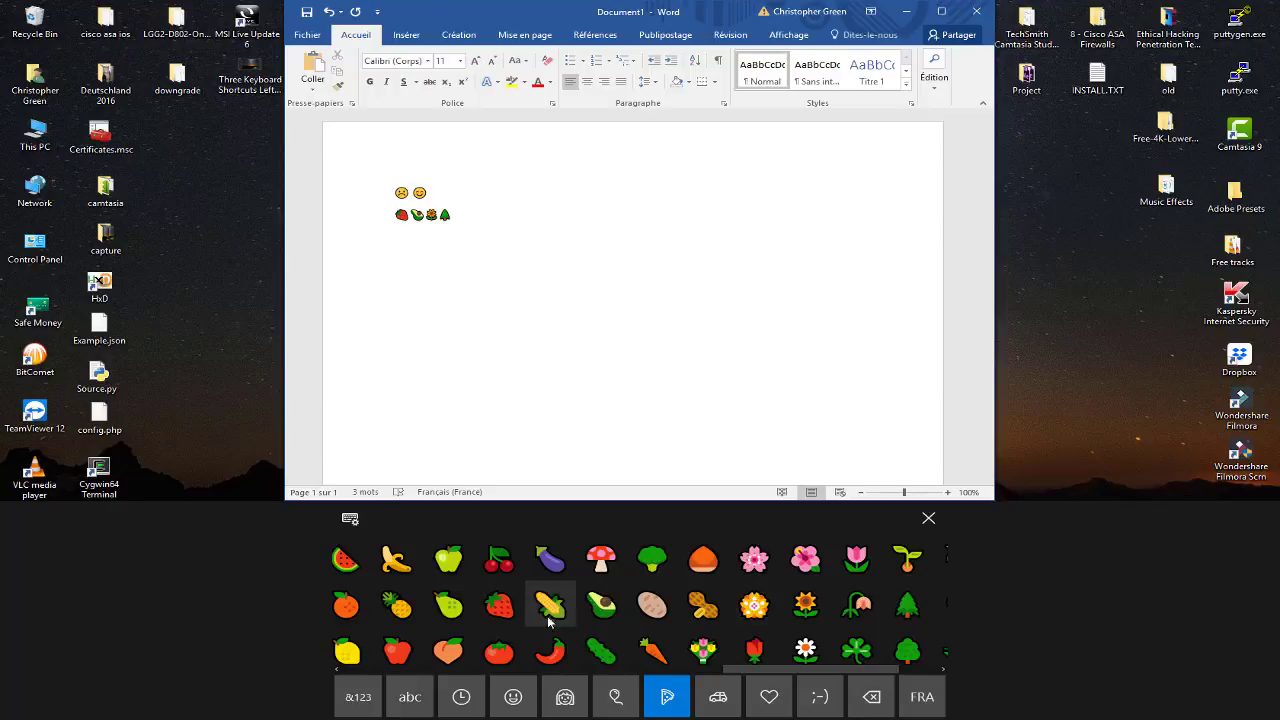
{"action": "left_click", "coordinate": [346, 562]}
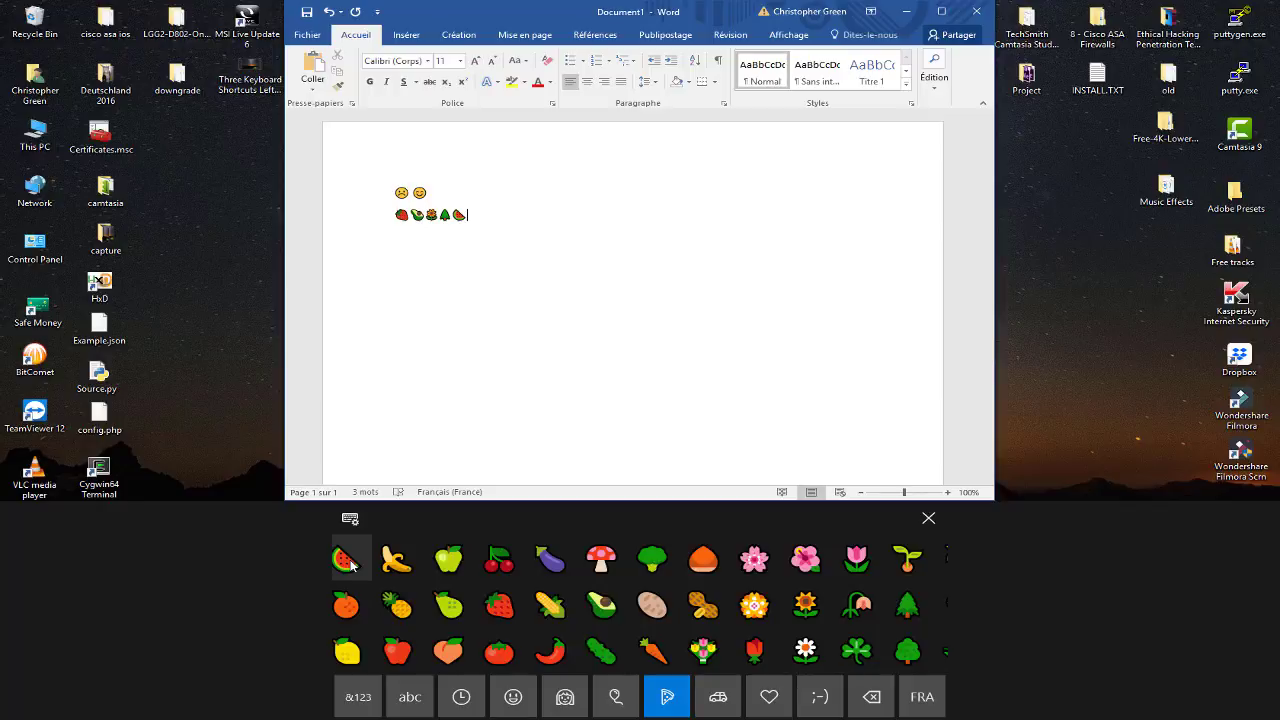
{"action": "left_click", "coordinate": [410, 697]}
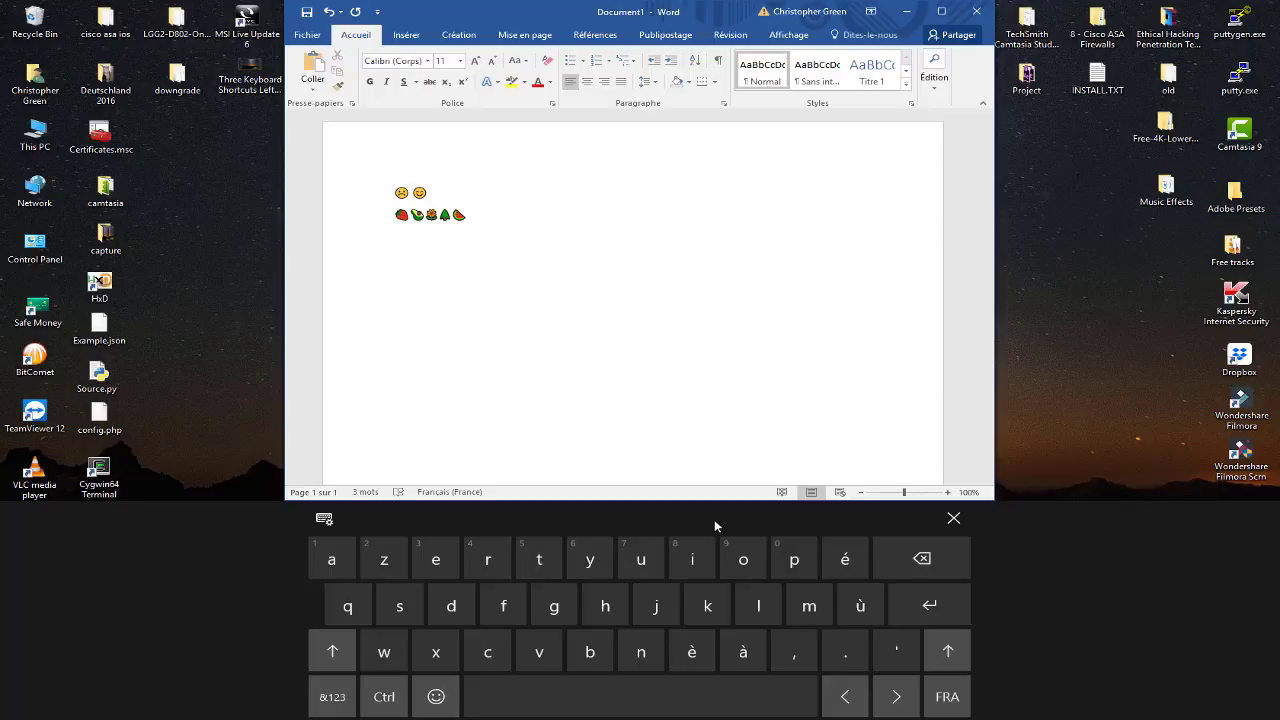
- Add seven smiley faces, starting with grinning, rolling-with-laughter, sweat-grin and smiling, after the watermelon
{"action": "left_click", "coordinate": [436, 697]}
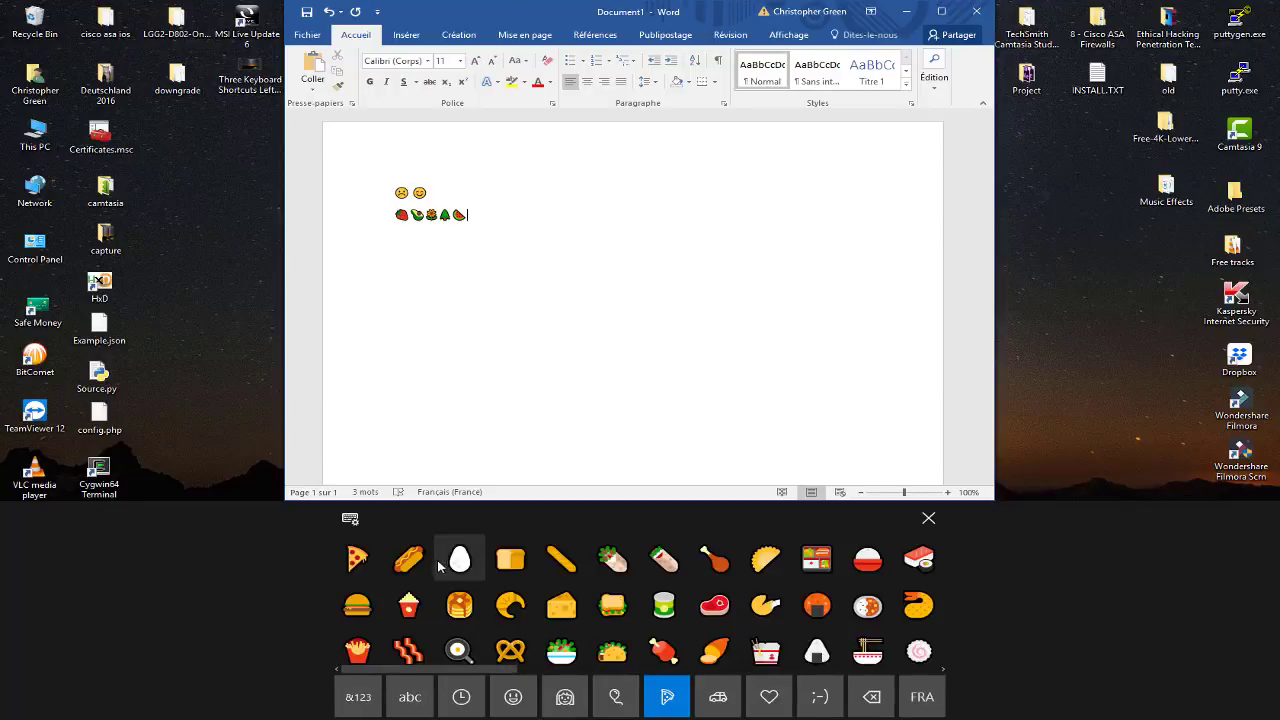
{"action": "left_click", "coordinate": [511, 697]}
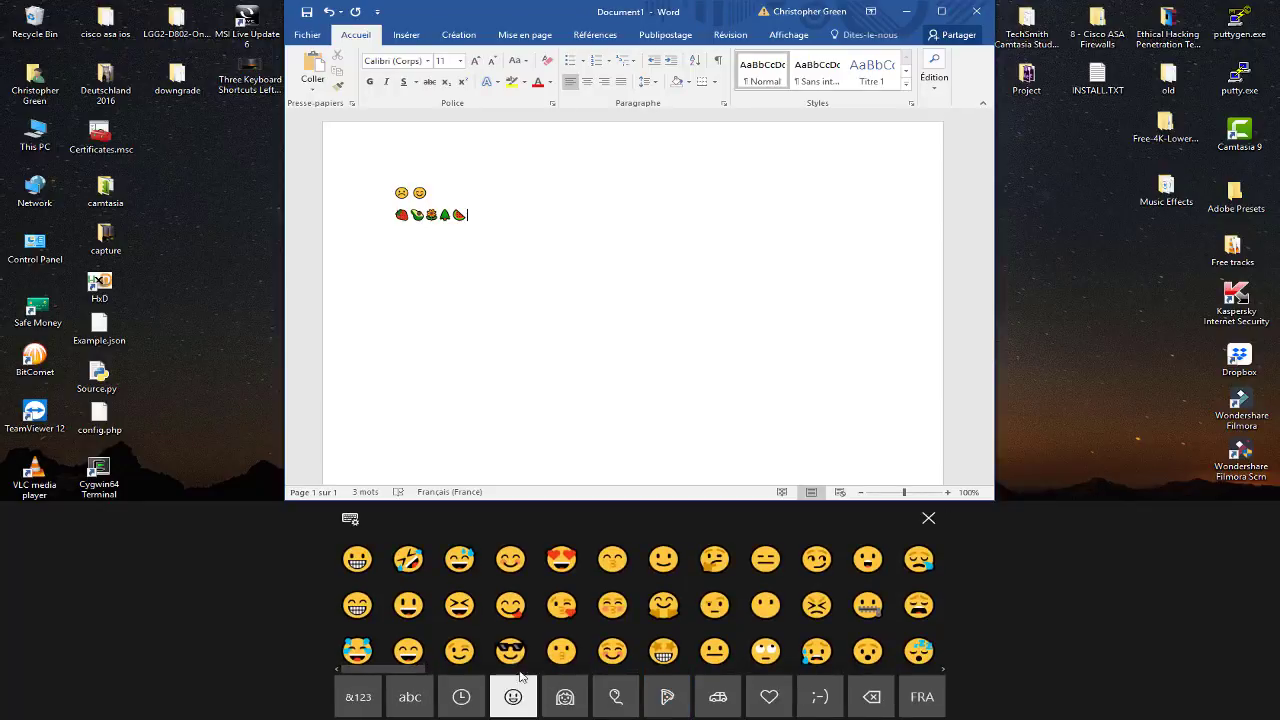
{"action": "left_click", "coordinate": [357, 558]}
{"action": "left_click", "coordinate": [420, 562]}
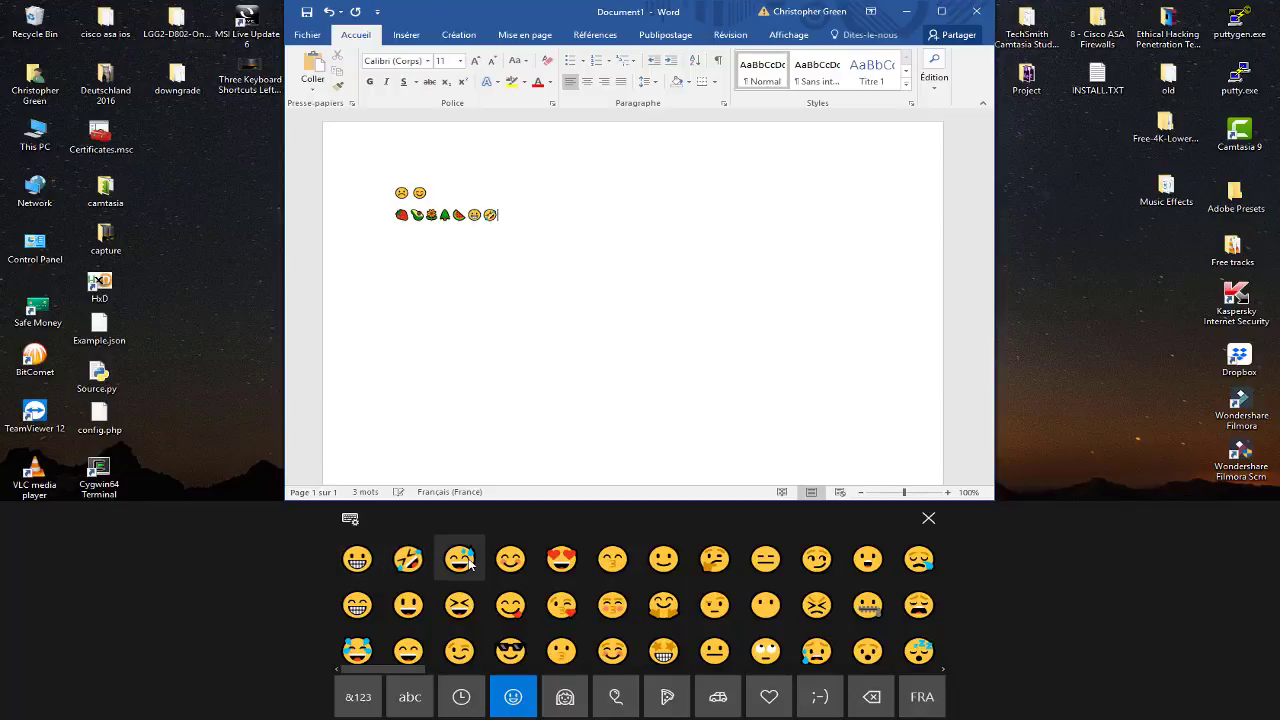
{"action": "left_click", "coordinate": [465, 562]}
{"action": "left_click", "coordinate": [514, 562]}
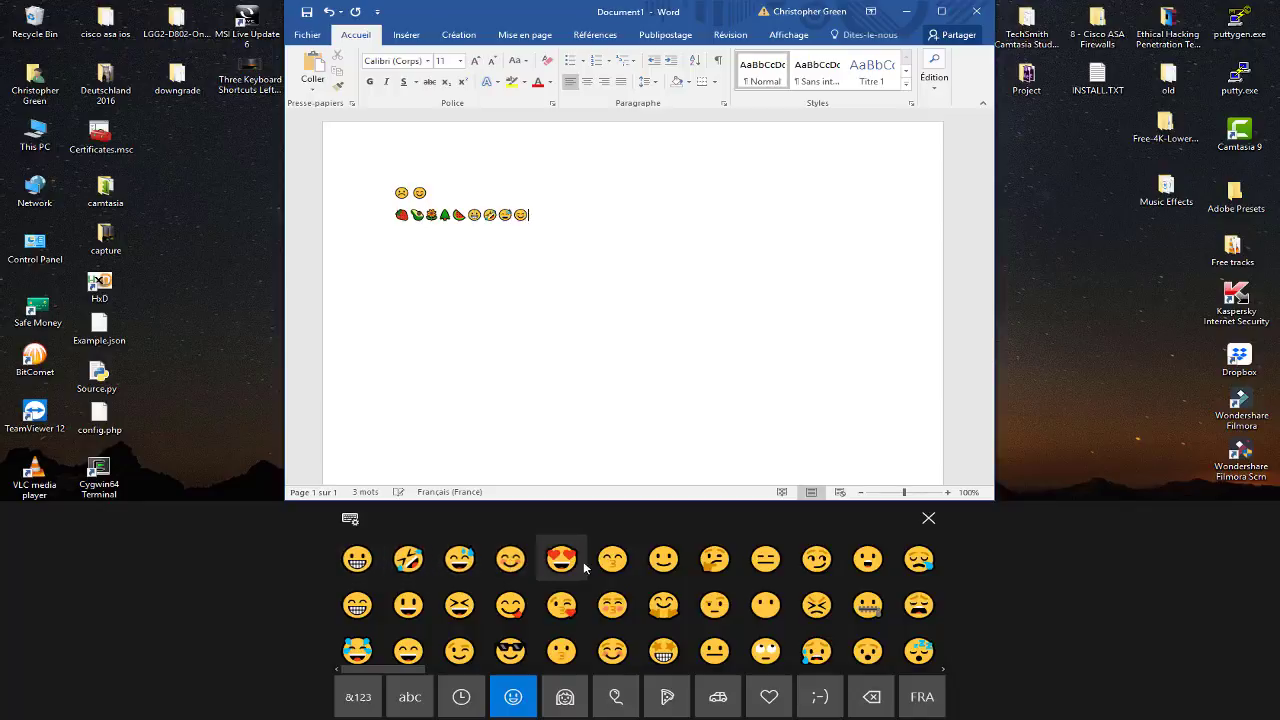
{"action": "left_click", "coordinate": [714, 560]}
{"action": "left_click", "coordinate": [816, 560]}
{"action": "left_click", "coordinate": [867, 560]}
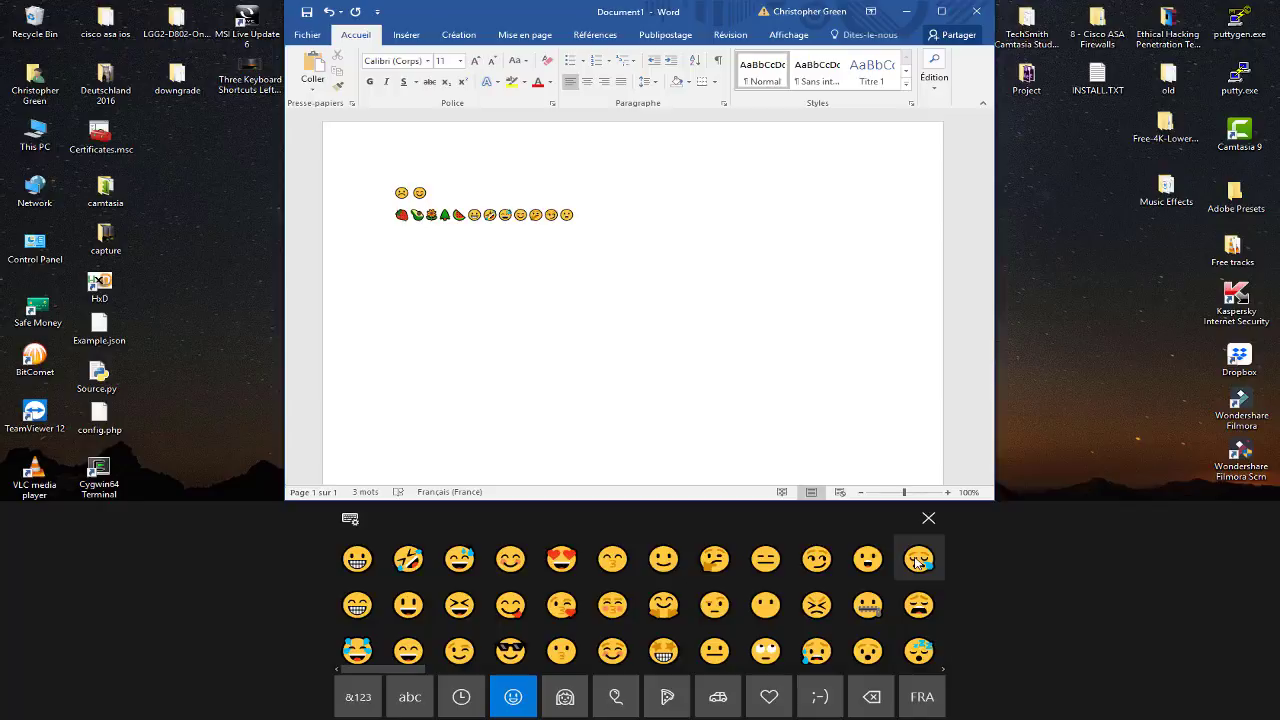